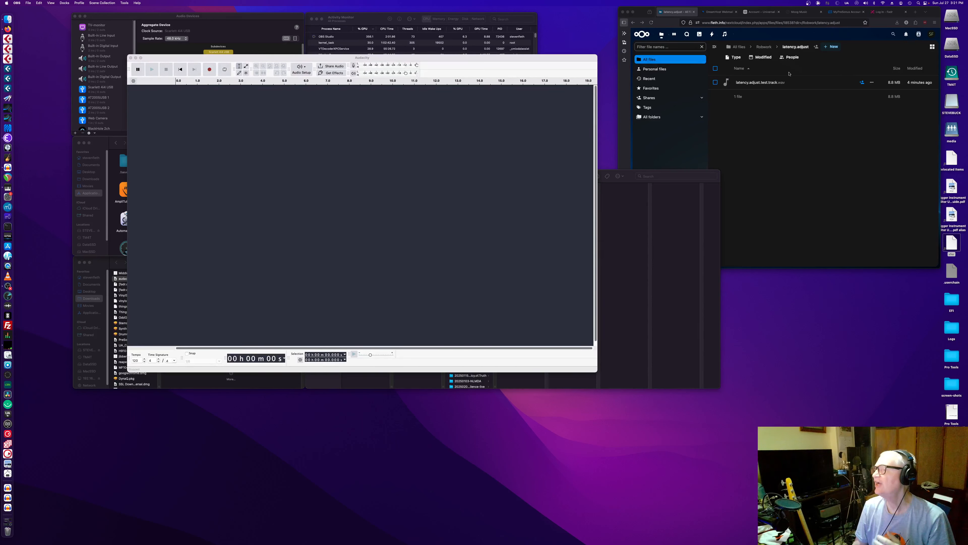
- Download latency.adjust.test.track.wav from the latency.adjust folder in the browser
{"action": "left_click", "coordinate": [716, 86]}
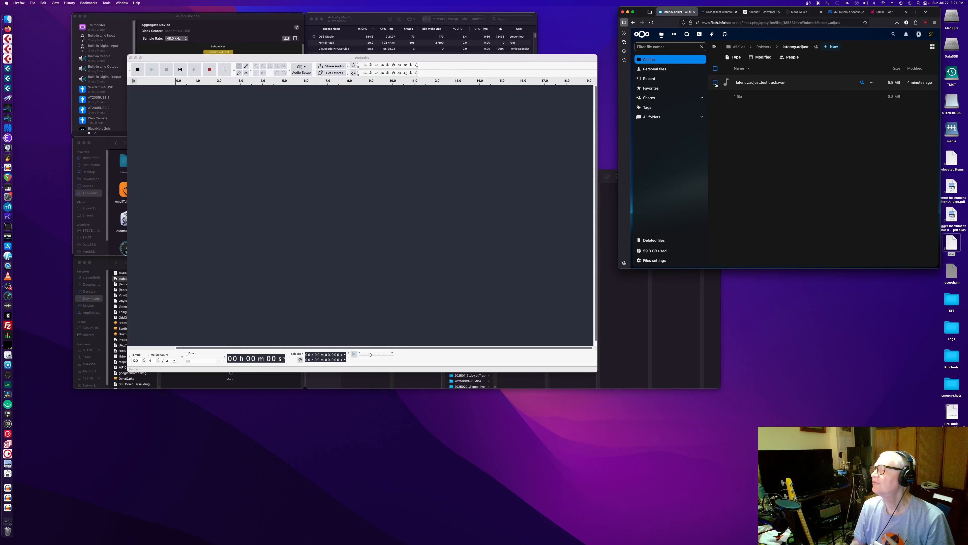
{"action": "left_click", "coordinate": [715, 83]}
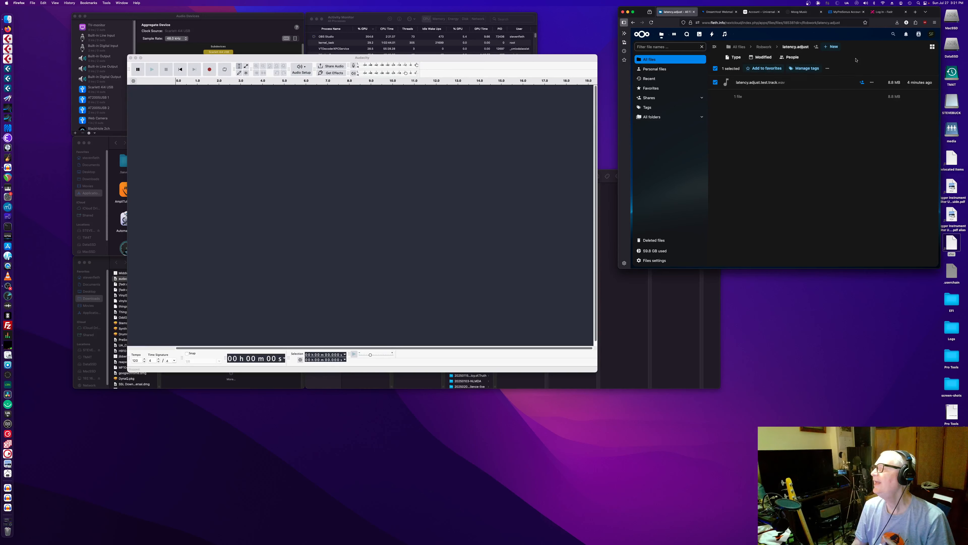
{"action": "left_click", "coordinate": [827, 70]}
{"action": "left_click", "coordinate": [827, 101]}
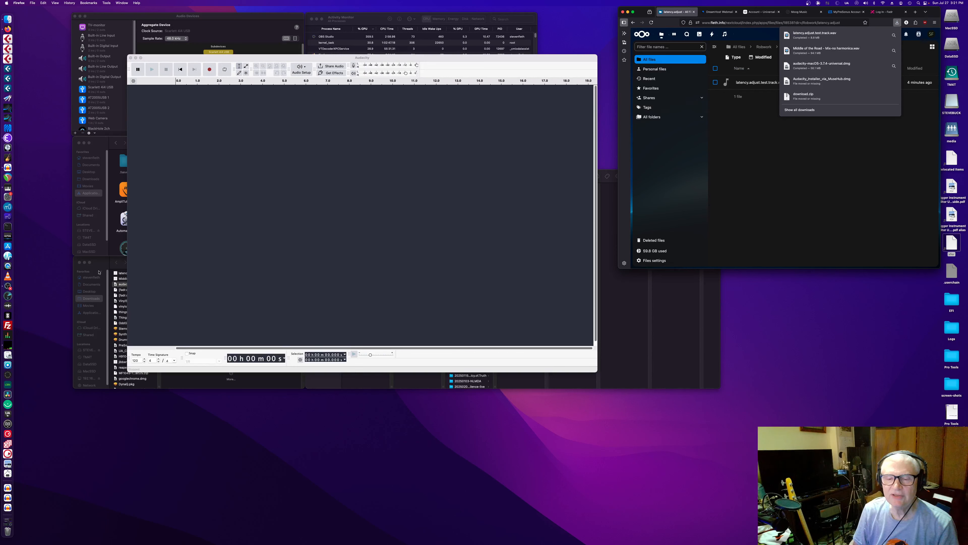
- Import latency.adjust.test.track.wav from the Downloads folder into Audacity, declining music view and the detected project tempo
{"action": "left_click", "coordinate": [106, 259]}
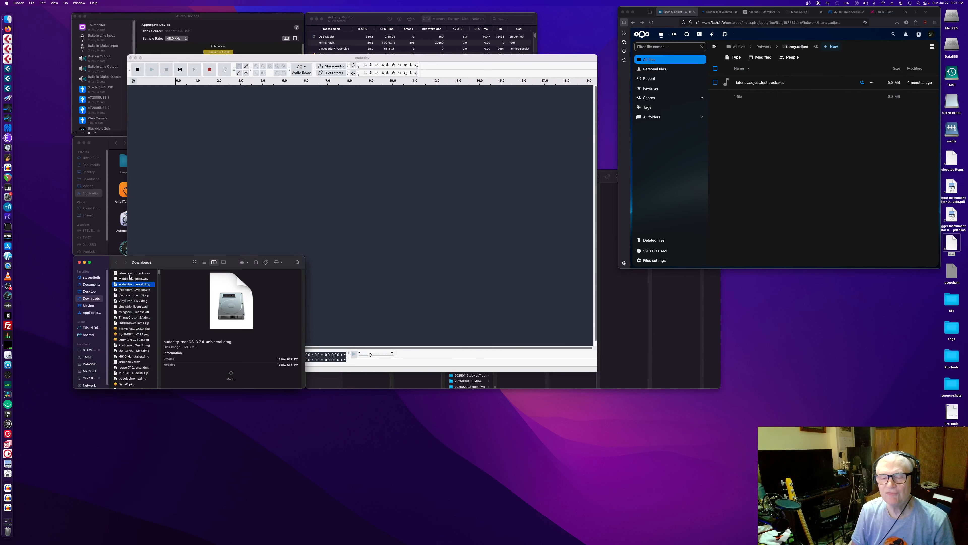
{"action": "left_click_drag", "start_coordinate": [125, 273], "coordinate": [256, 159]}
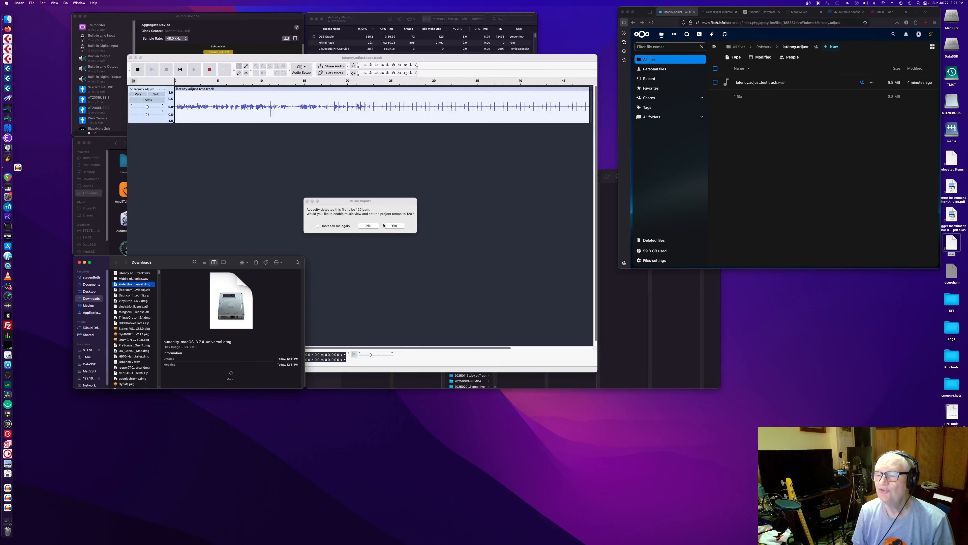
{"action": "left_click", "coordinate": [369, 226]}
{"action": "left_click", "coordinate": [369, 225]}
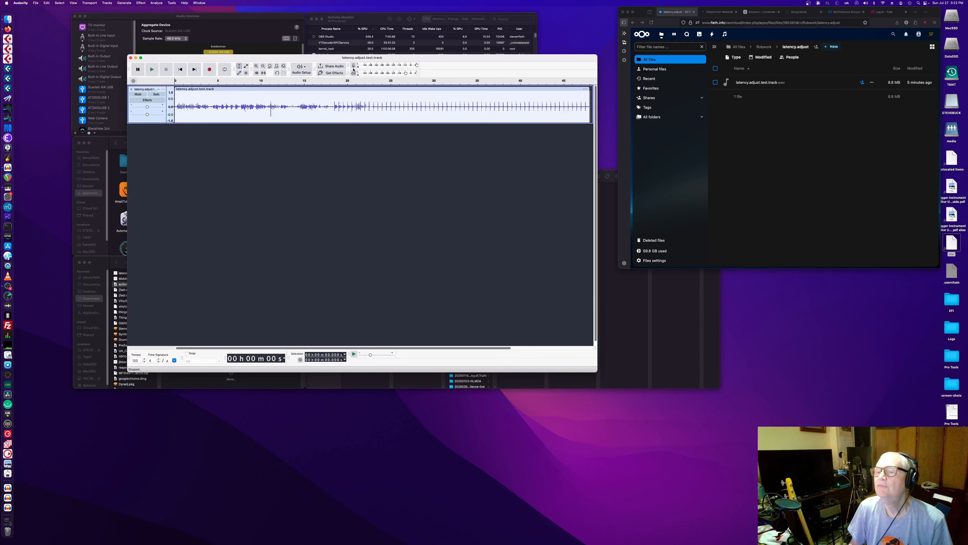
- Turn on input monitoring and record a new track about 31 seconds long against the test track
{"action": "left_click", "coordinate": [354, 66]}
{"action": "left_click", "coordinate": [354, 70]}
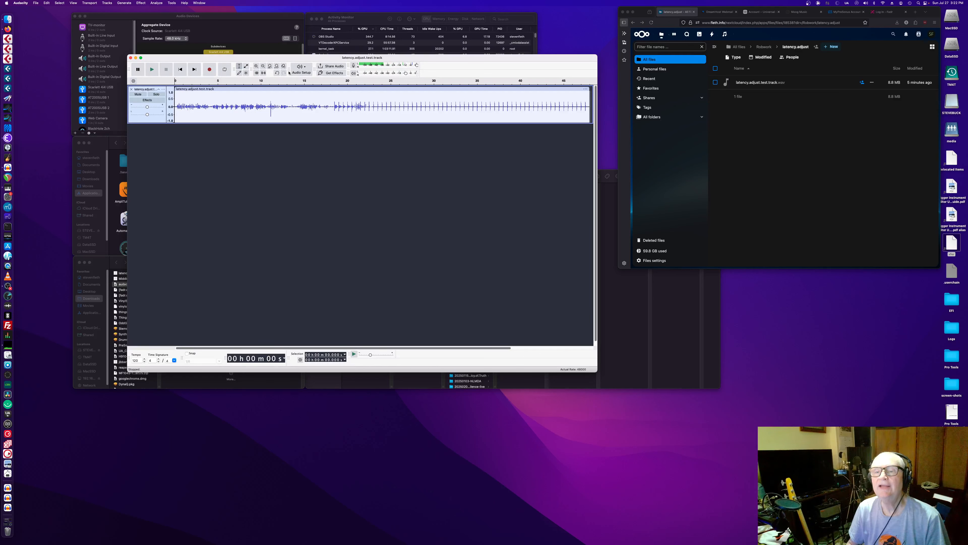
{"action": "left_click", "coordinate": [208, 70]}
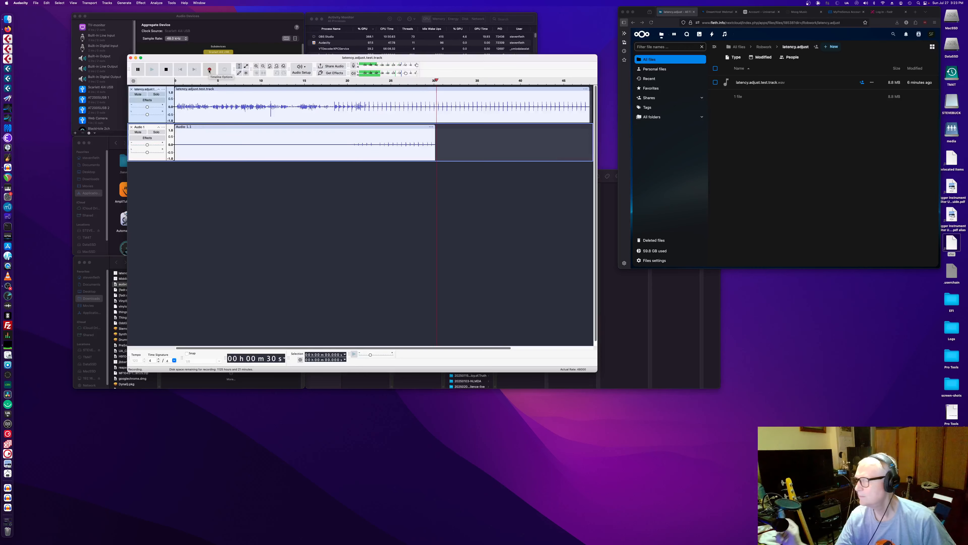
{"action": "key", "text": "space"}
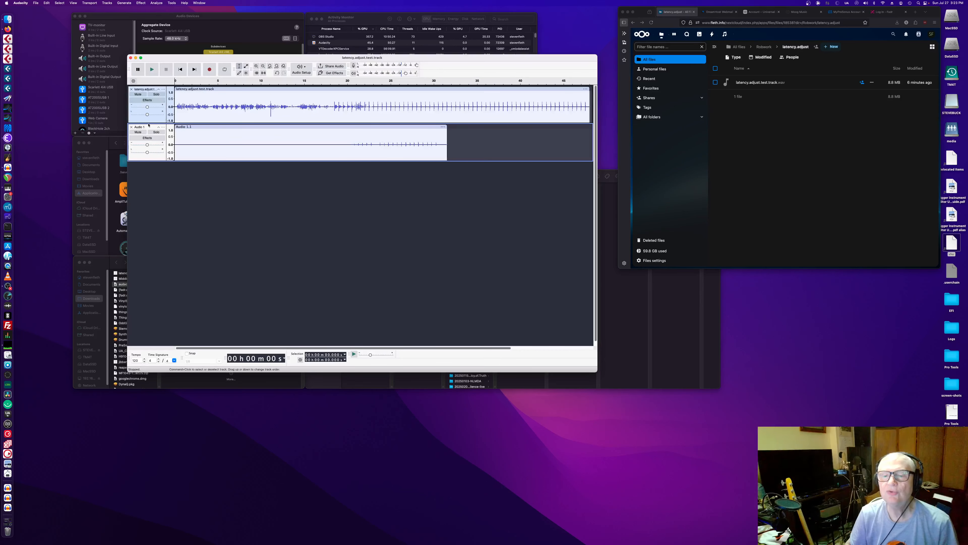
- Raise the recorded track's volume slightly and play both tracks together from about 18 seconds
{"action": "left_click_drag", "start_coordinate": [148, 147], "coordinate": [150, 146]}
{"action": "mouse_move", "coordinate": [151, 146]}
{"action": "scroll", "coordinate": [149, 142], "scroll_direction": "right", "scroll_amount": 1}
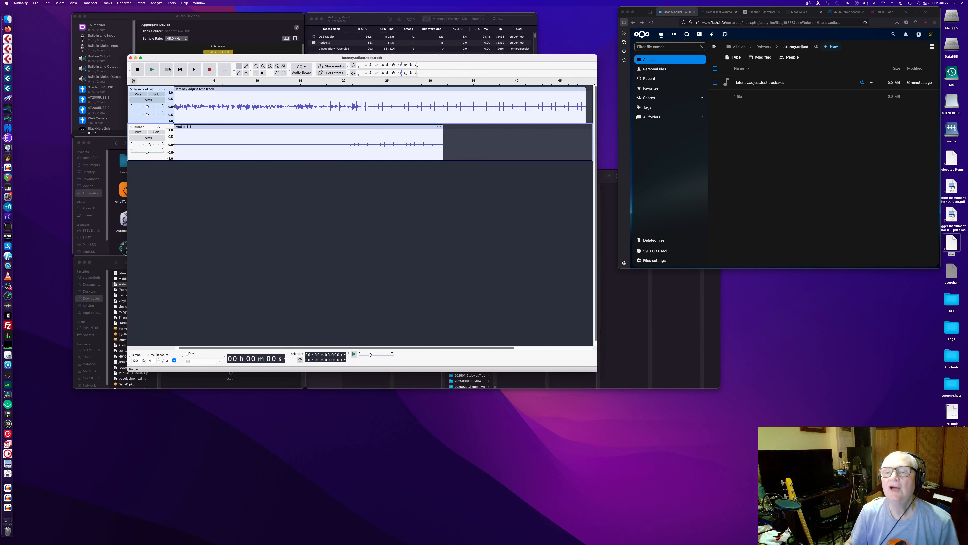
{"action": "left_click", "coordinate": [328, 105]}
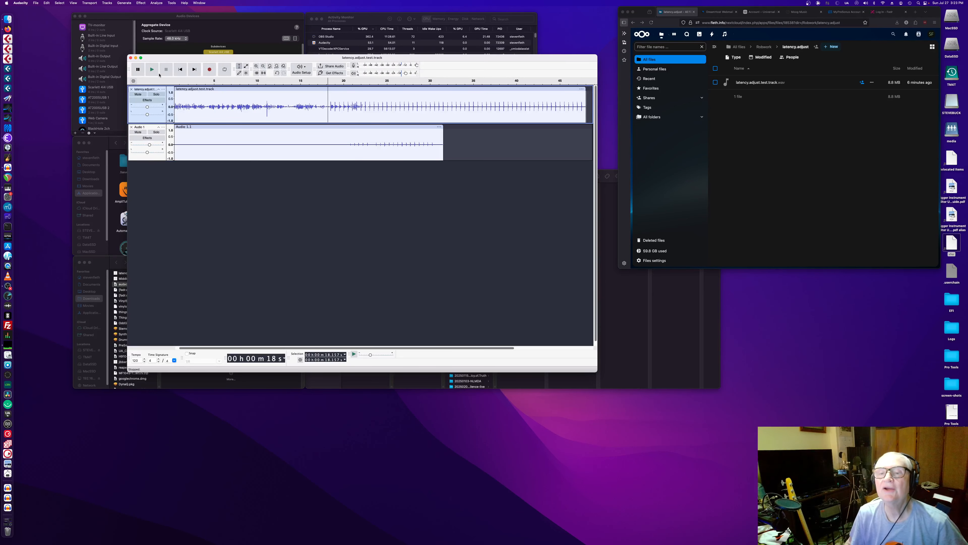
{"action": "left_click", "coordinate": [152, 69]}
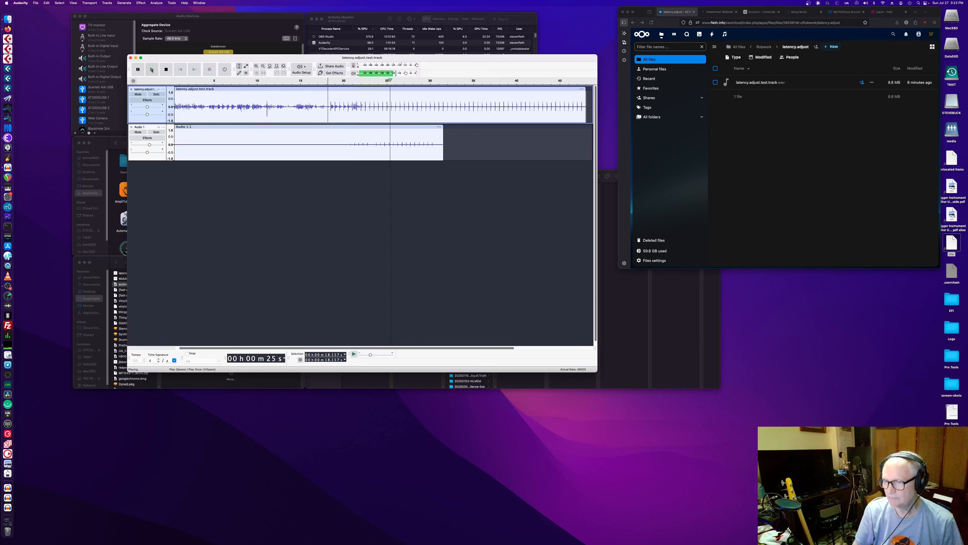
{"action": "left_click", "coordinate": [166, 69]}
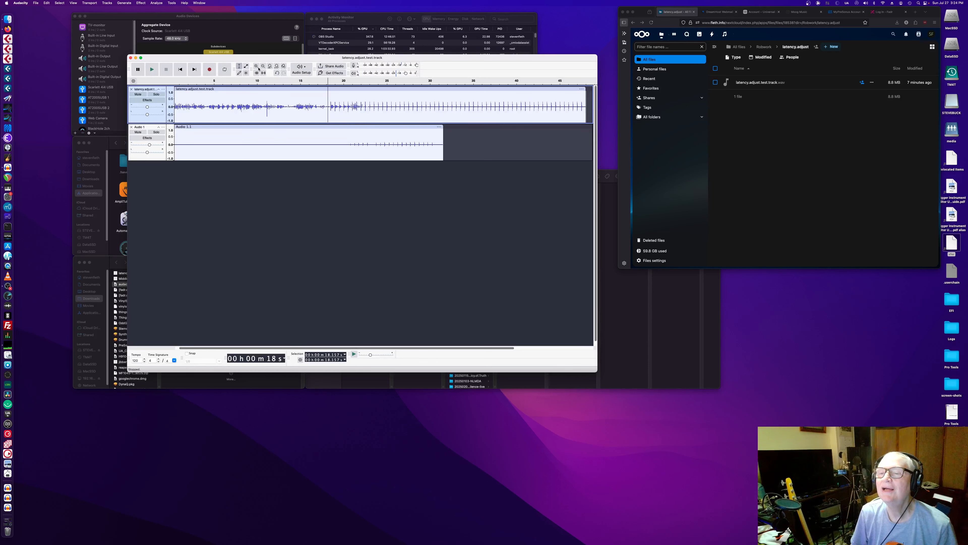
- Compare the timing of the clicks in the test track and the recorded track after 18 seconds
{"action": "key", "text": "super+1"}
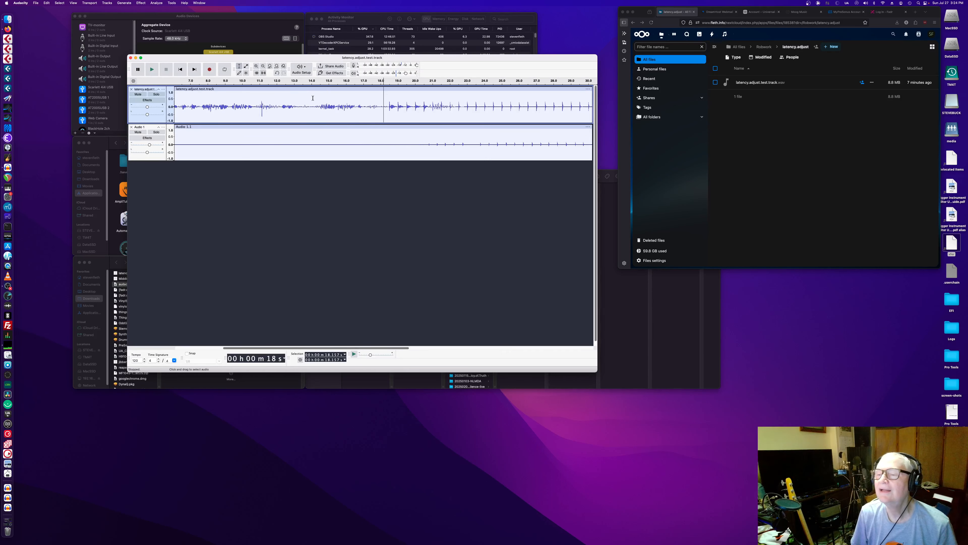
{"action": "left_click", "coordinate": [255, 67]}
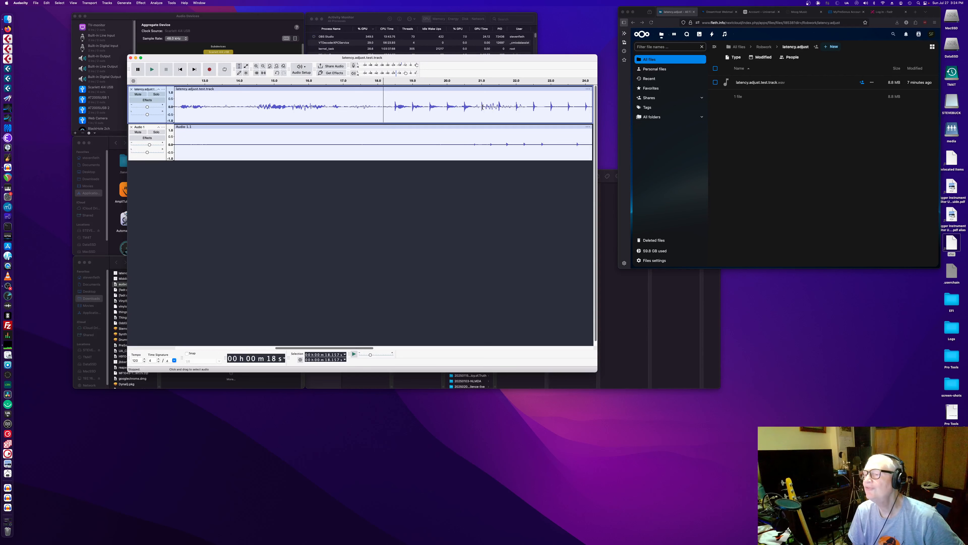
{"action": "scroll", "coordinate": [471, 110], "scroll_direction": "right", "scroll_amount": 1}
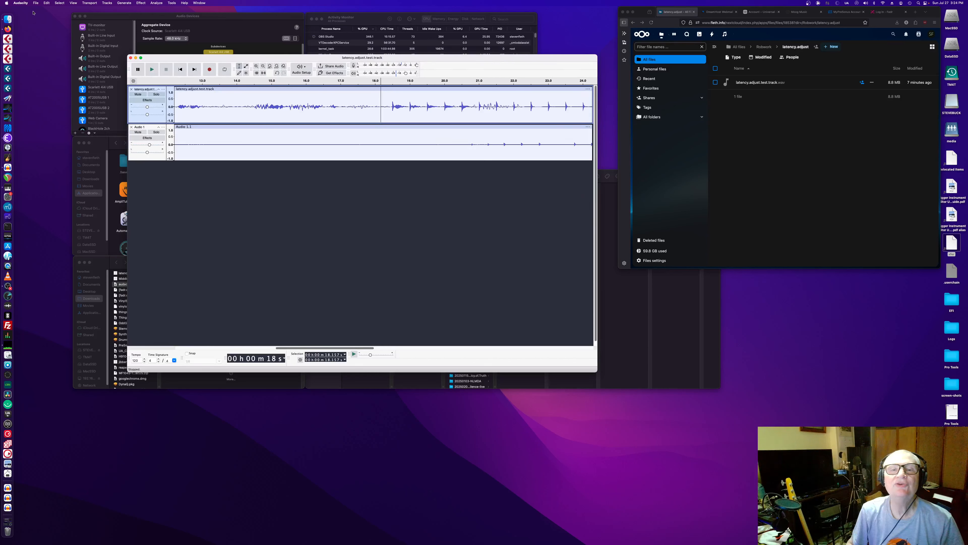
- Set the latency compensation to -380 milliseconds in the audio settings preferences
{"action": "left_click", "coordinate": [20, 3]}
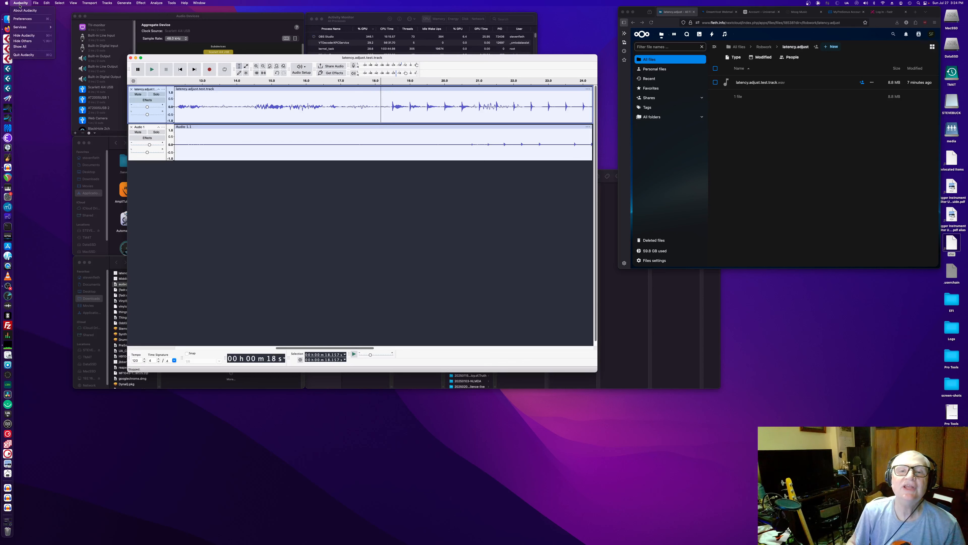
{"action": "left_click", "coordinate": [24, 19]}
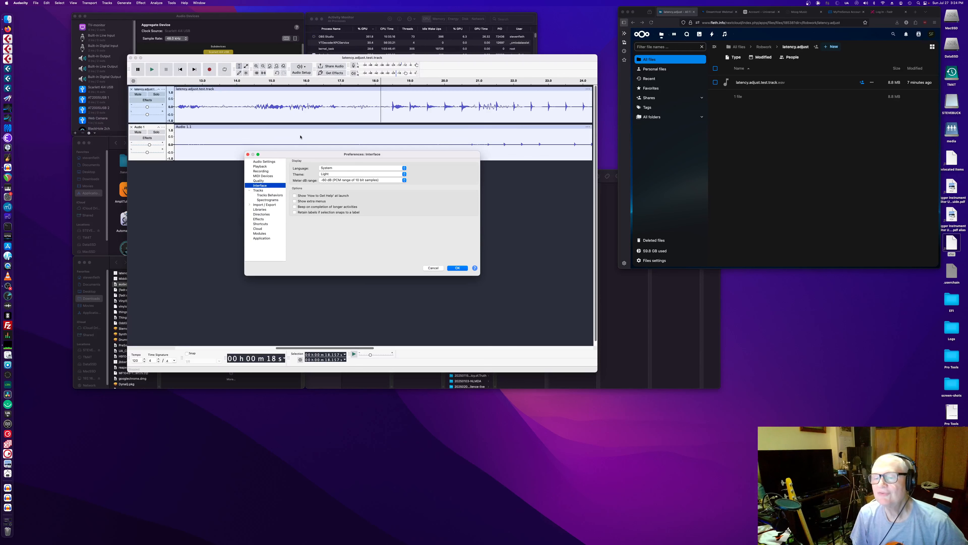
{"action": "left_click", "coordinate": [262, 172]}
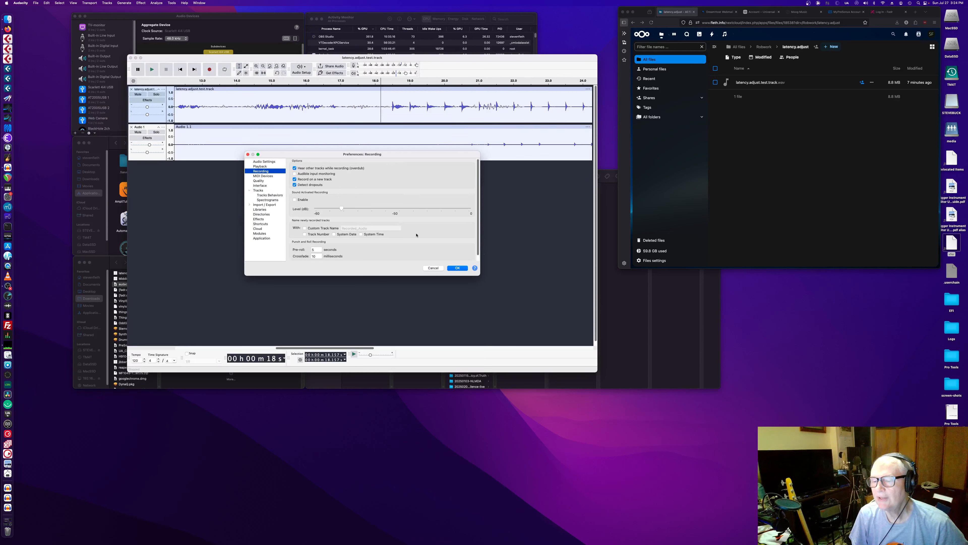
{"action": "scroll", "coordinate": [477, 235], "scroll_direction": "down", "scroll_amount": 1}
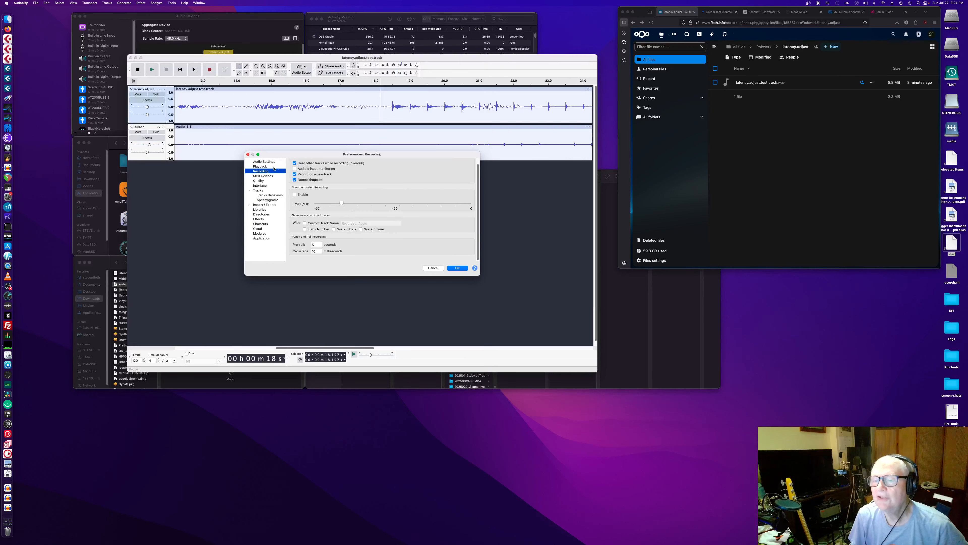
{"action": "left_click", "coordinate": [264, 162]}
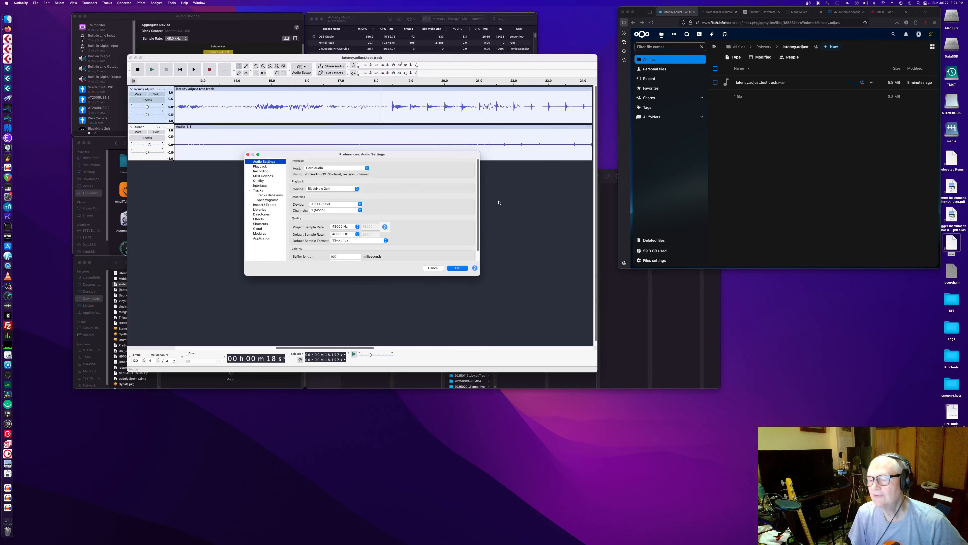
{"action": "scroll", "coordinate": [478, 227], "scroll_direction": "down", "scroll_amount": 2}
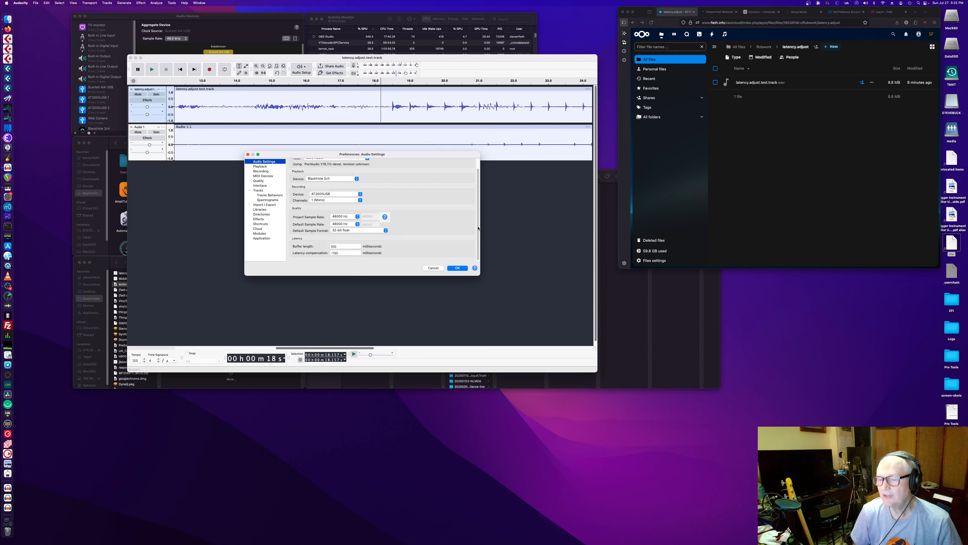
{"action": "left_click", "coordinate": [333, 253]}
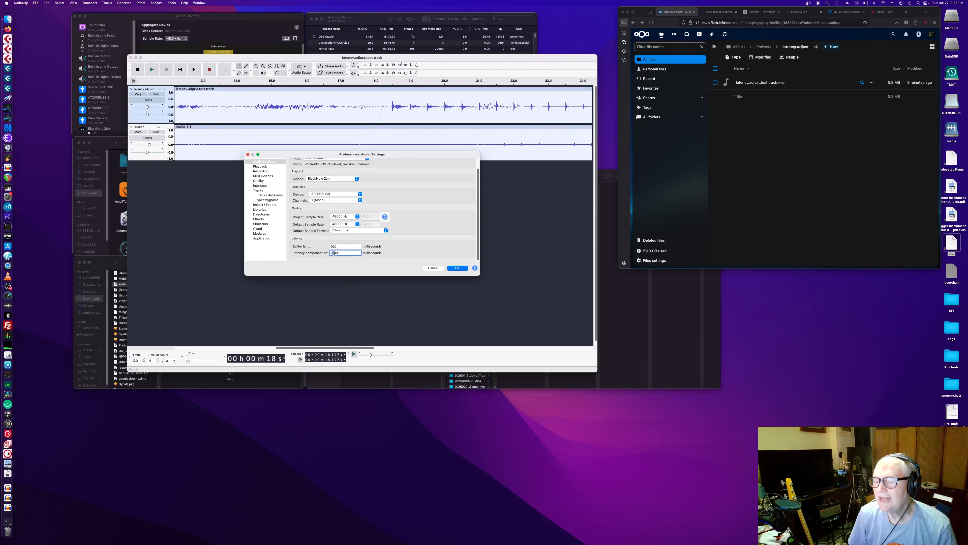
{"action": "type", "text": "-38"}
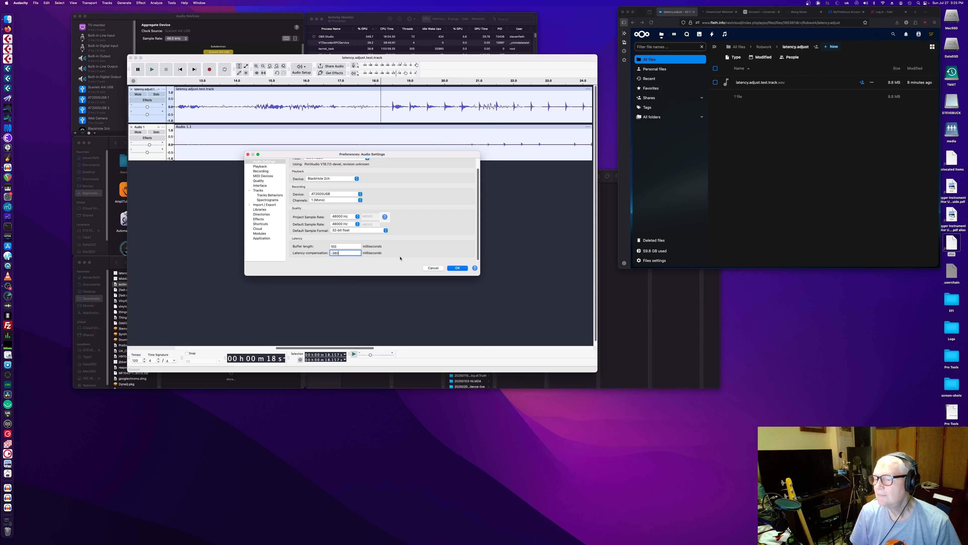
{"action": "left_click", "coordinate": [457, 268]}
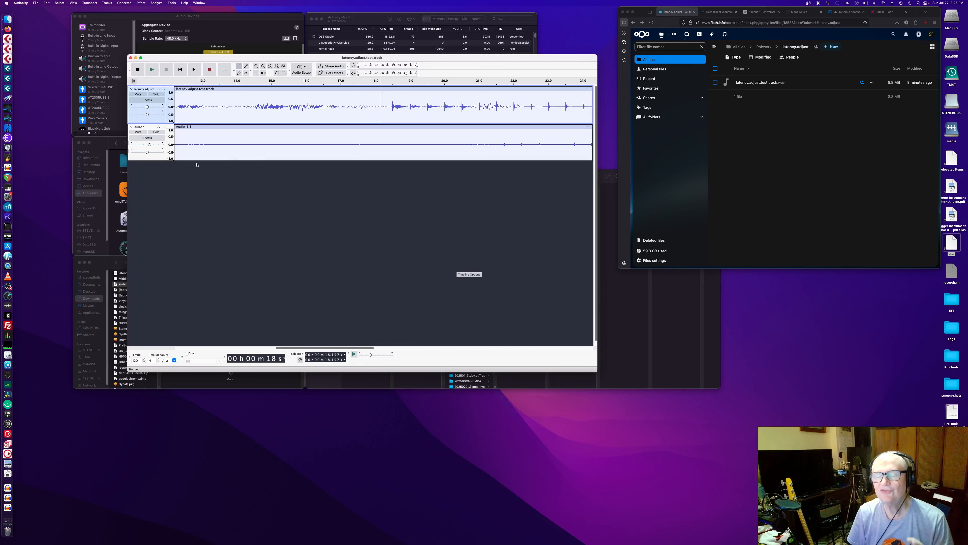
- Mute the first recorded track, Audio 1
{"action": "left_click", "coordinate": [138, 132]}
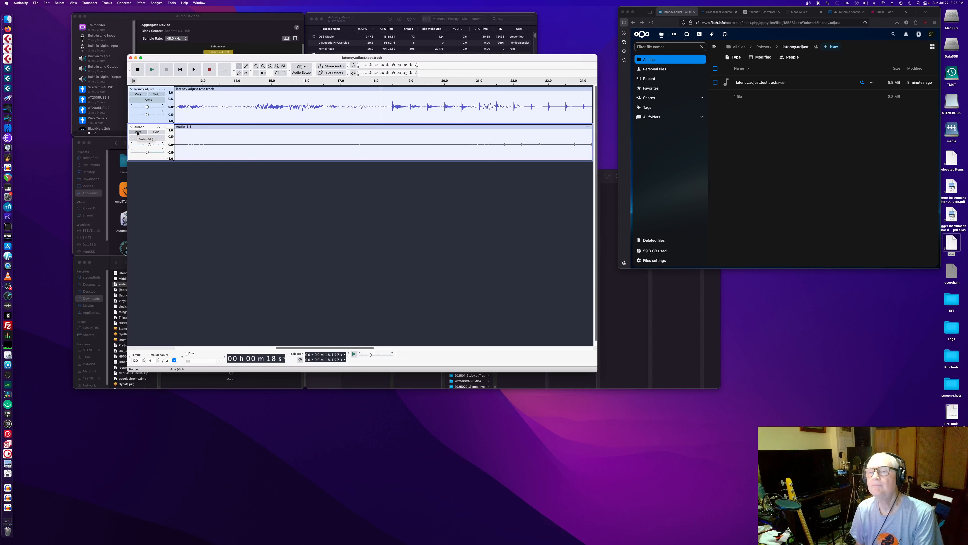
{"action": "left_click", "coordinate": [139, 132]}
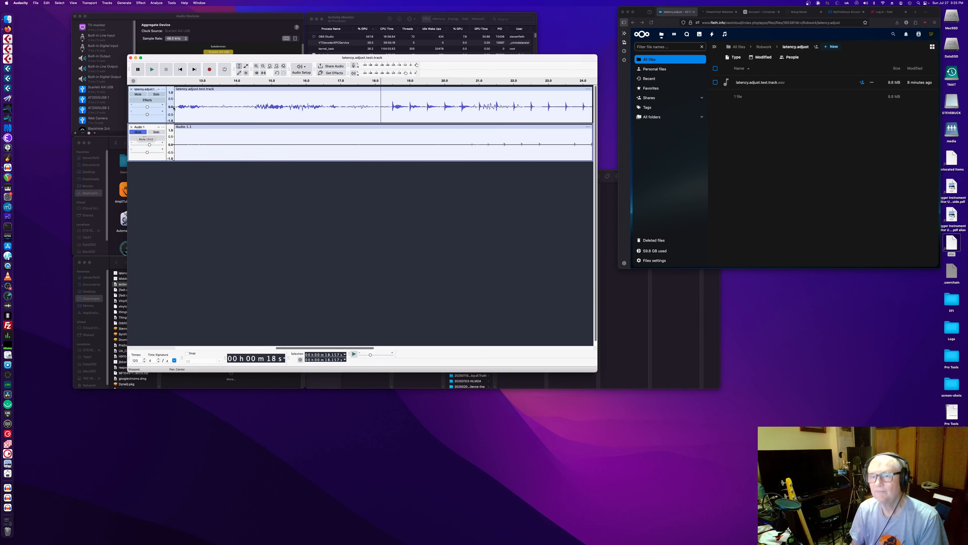
{"action": "left_click", "coordinate": [209, 69]}
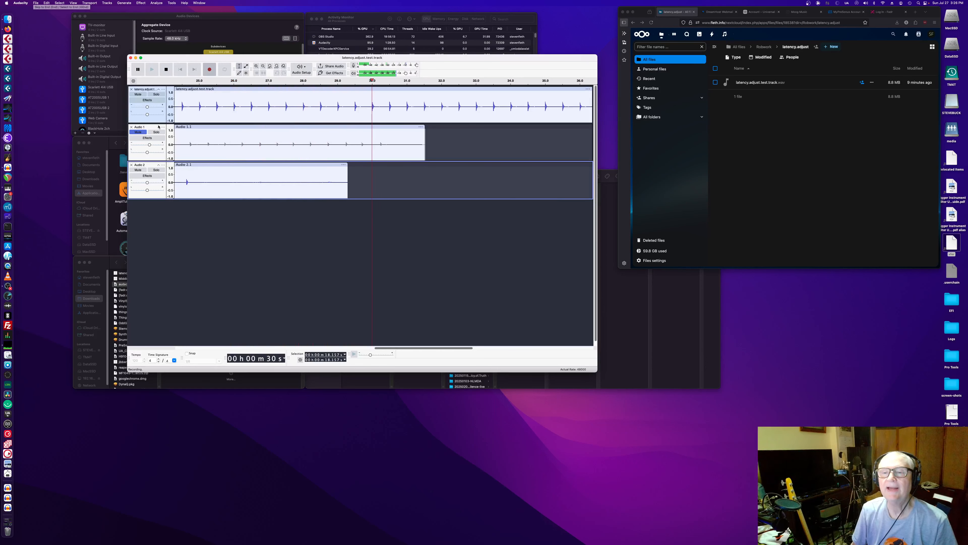
{"action": "left_click", "coordinate": [169, 70]}
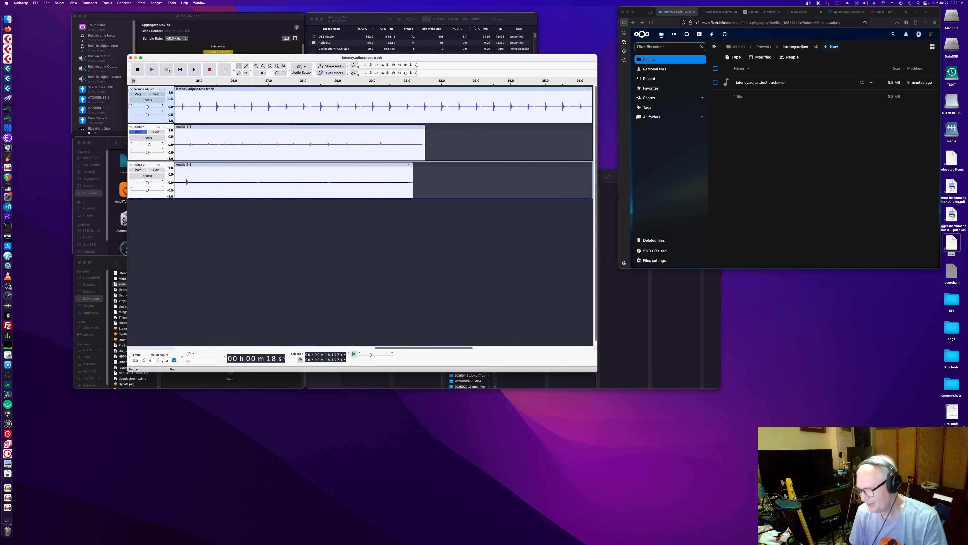
{"action": "left_click", "coordinate": [131, 165]}
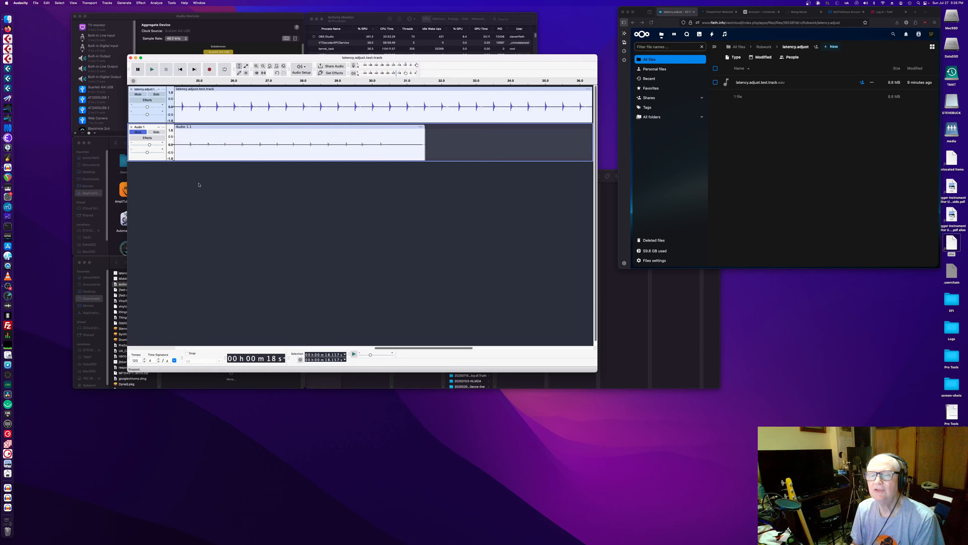
- Record a second take on a new track from about 18 seconds against the test track's clicks
{"action": "left_click", "coordinate": [209, 70]}
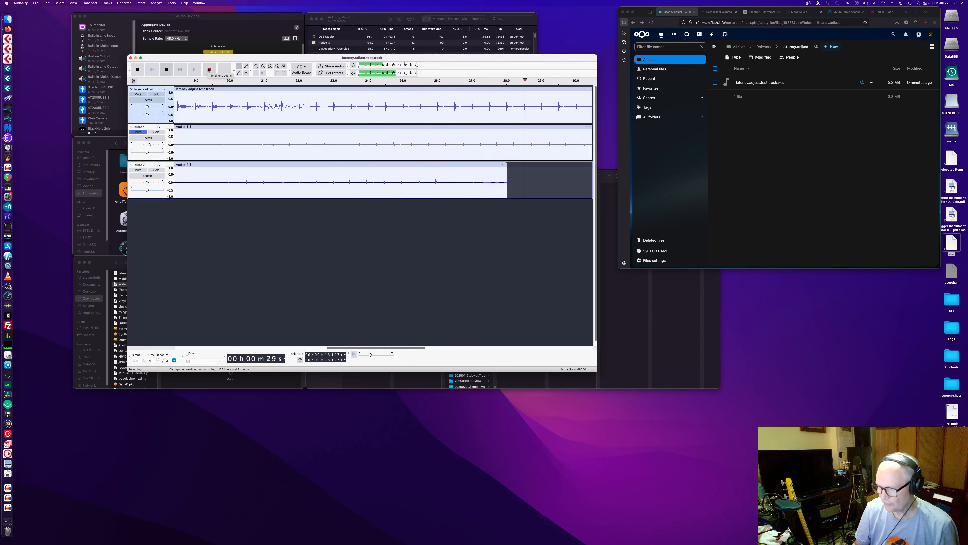
{"action": "left_click", "coordinate": [166, 69]}
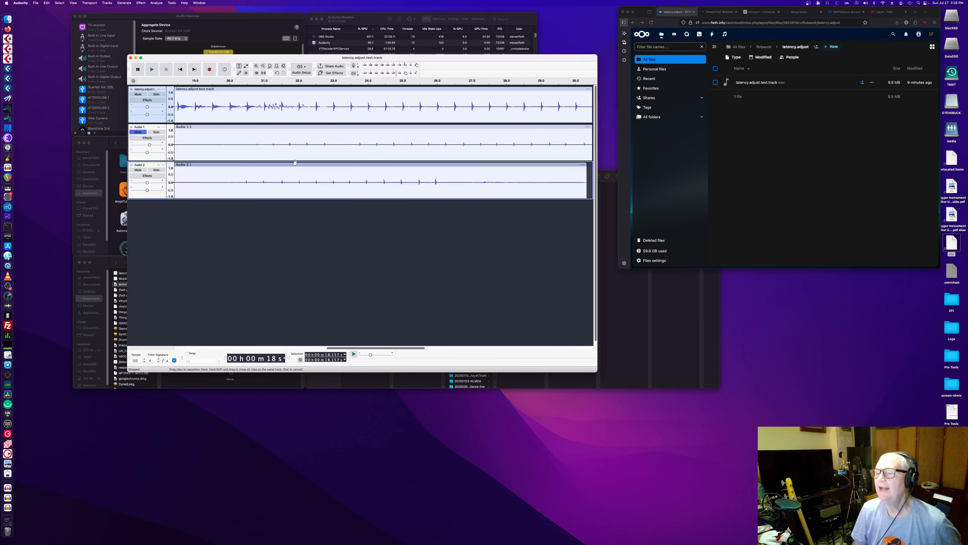
{"action": "scroll", "coordinate": [243, 162], "scroll_direction": "left", "scroll_amount": 3}
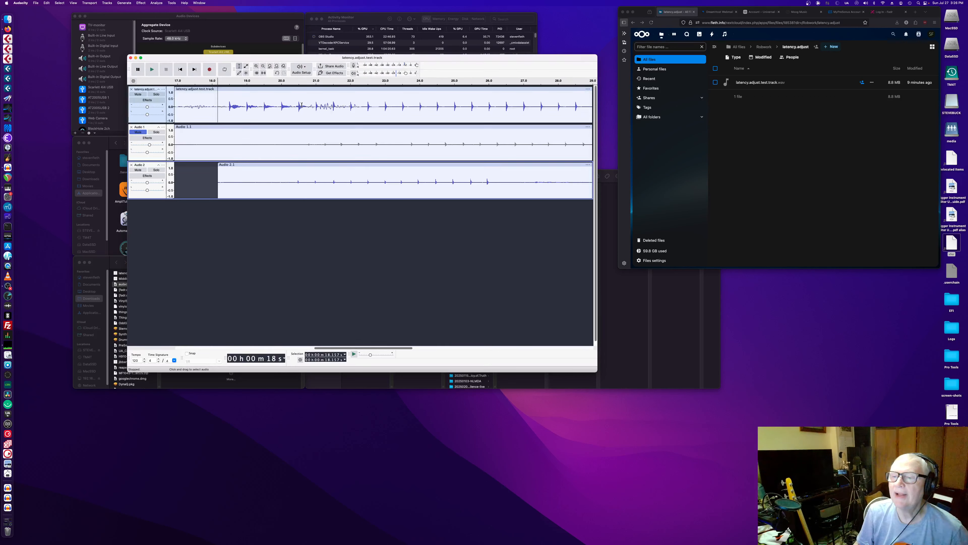
- Mute the second recorded track, Audio 2
{"action": "left_click", "coordinate": [297, 132]}
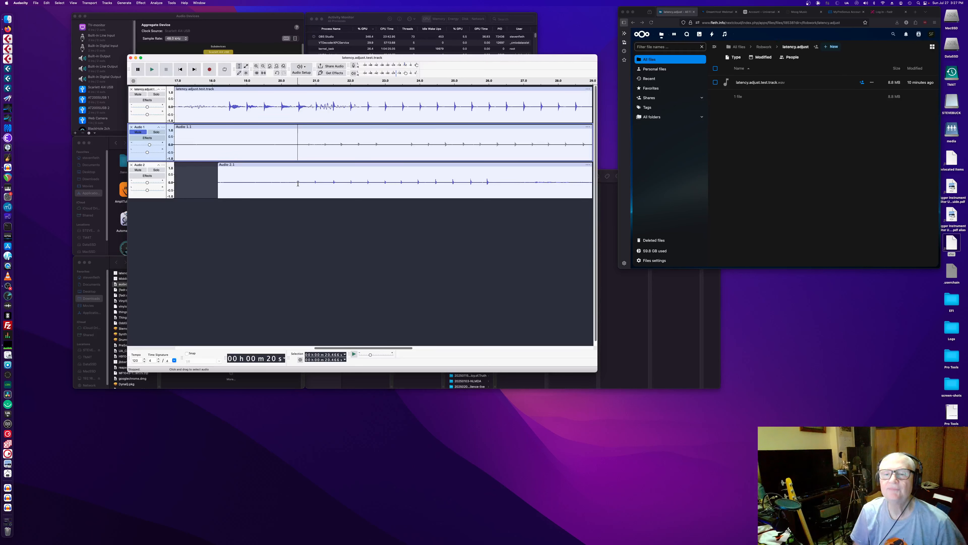
{"action": "left_click", "coordinate": [137, 171]}
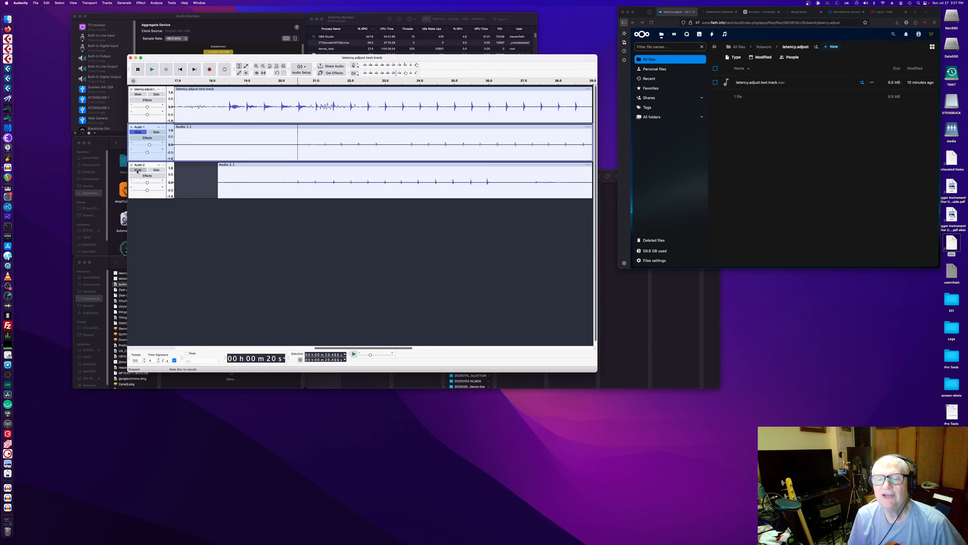
- Set the latency compensation to -480 milliseconds in the audio settings preferences
{"action": "left_click", "coordinate": [21, 5]}
{"action": "left_click", "coordinate": [23, 19]}
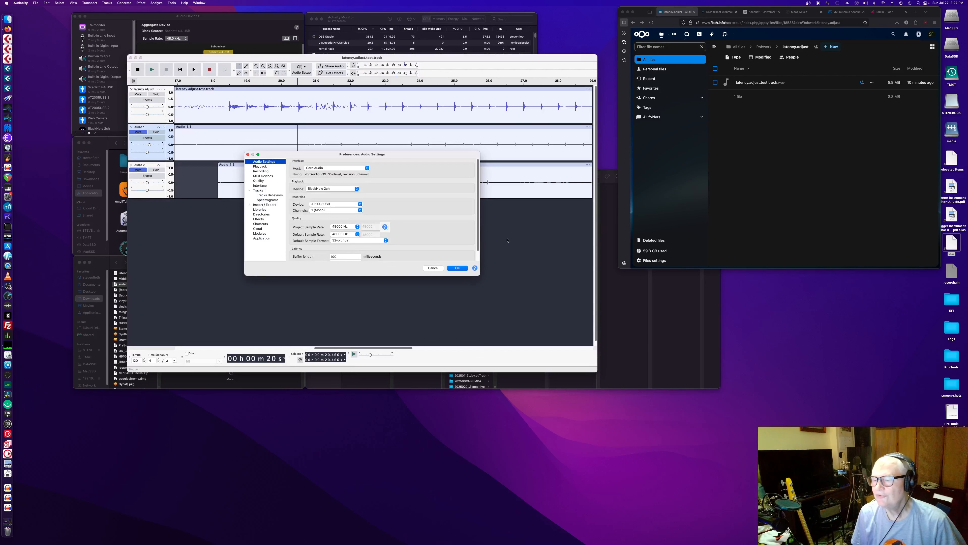
{"action": "scroll", "coordinate": [353, 267], "scroll_direction": "down", "scroll_amount": 2}
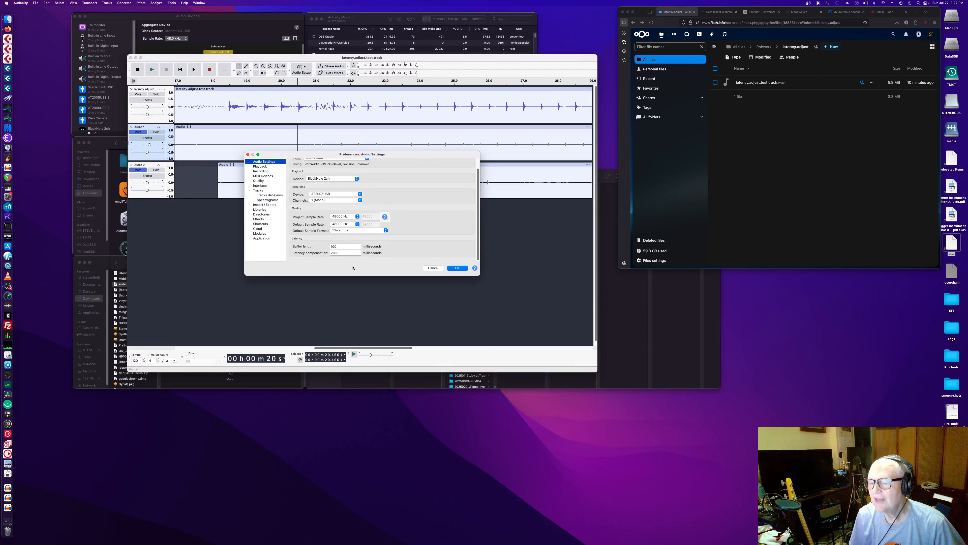
{"action": "left_click", "coordinate": [335, 252]}
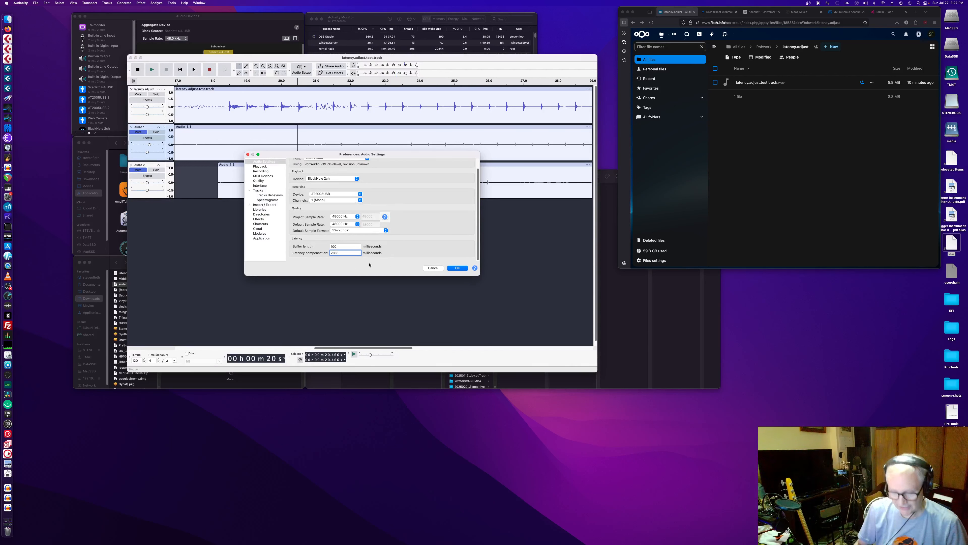
{"action": "key", "text": "BackSpace"}
{"action": "type", "text": "4"}
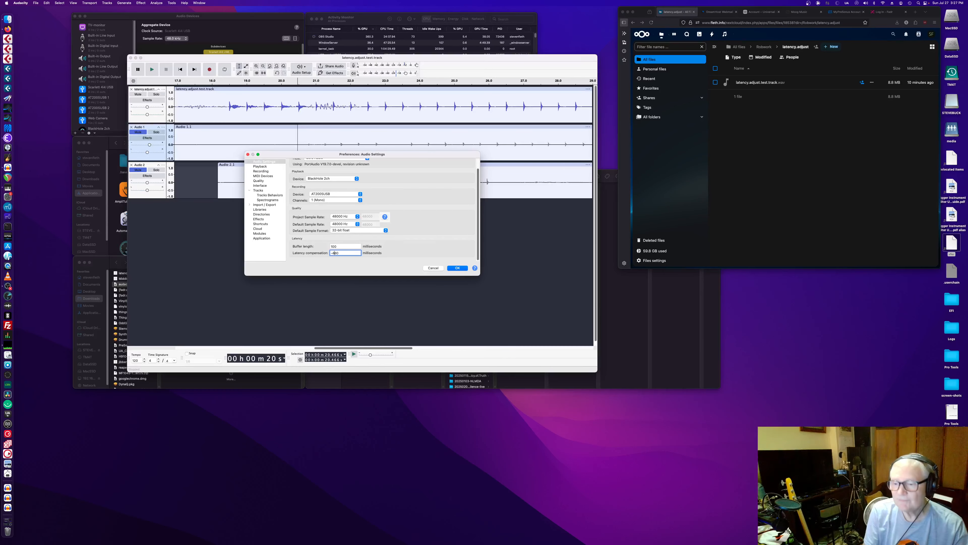
{"action": "left_click", "coordinate": [458, 269]}
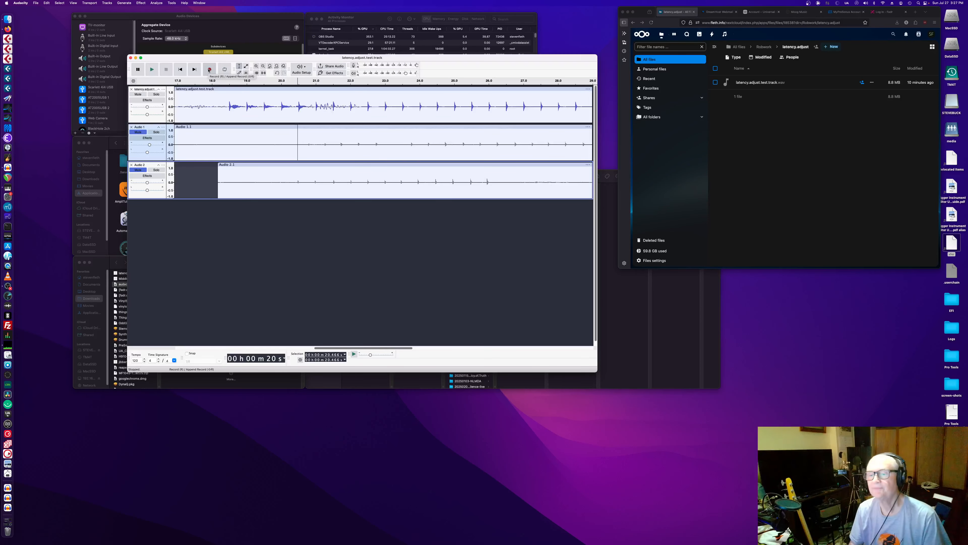
- Record a third take on a new track from about 15.7 seconds against the test track's clicks
{"action": "scroll", "coordinate": [292, 139], "scroll_direction": "left", "scroll_amount": 5}
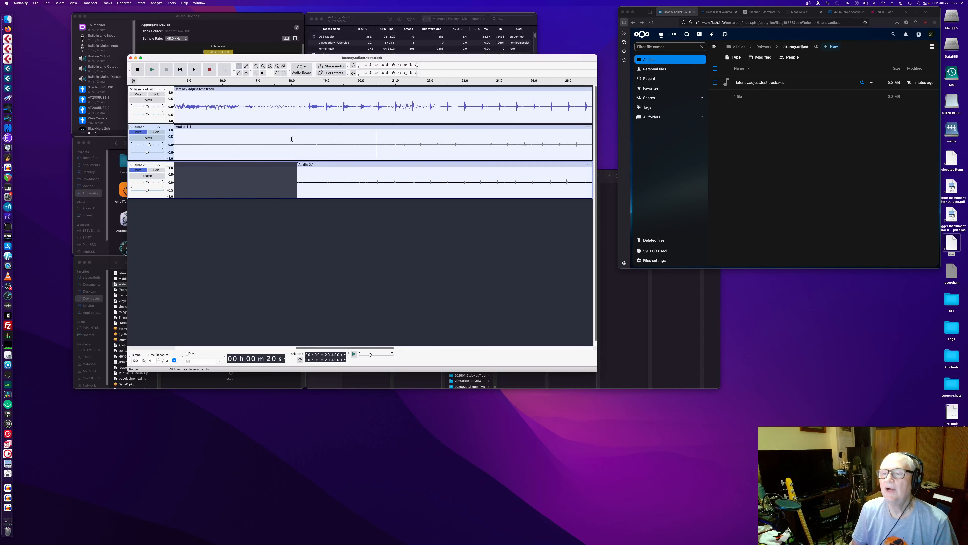
{"action": "scroll", "coordinate": [291, 139], "scroll_direction": "left", "scroll_amount": 2}
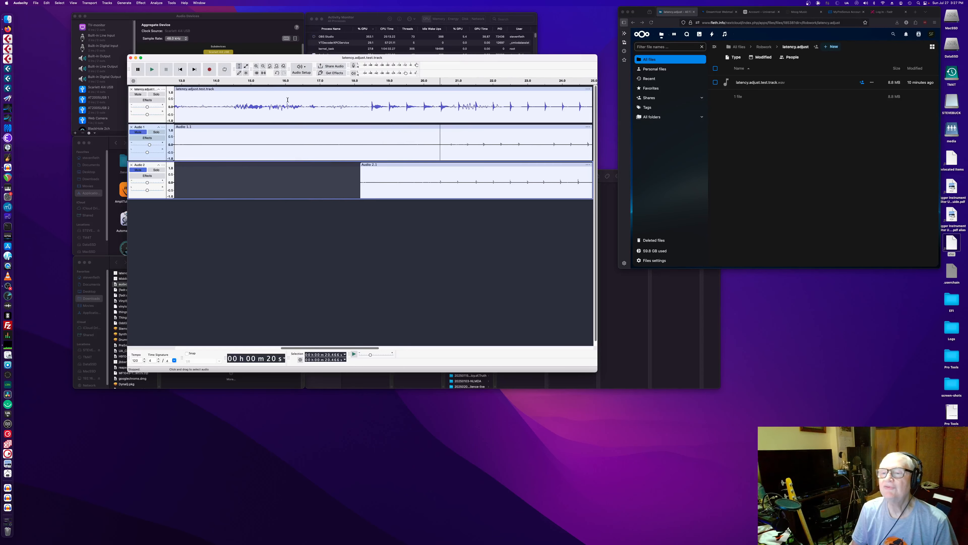
{"action": "left_click", "coordinate": [277, 110]}
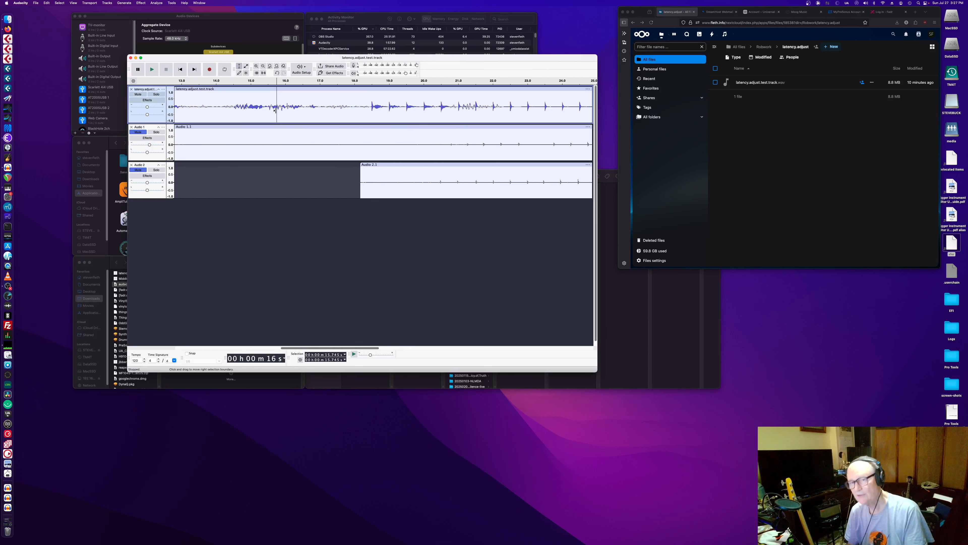
{"action": "left_click", "coordinate": [208, 69]}
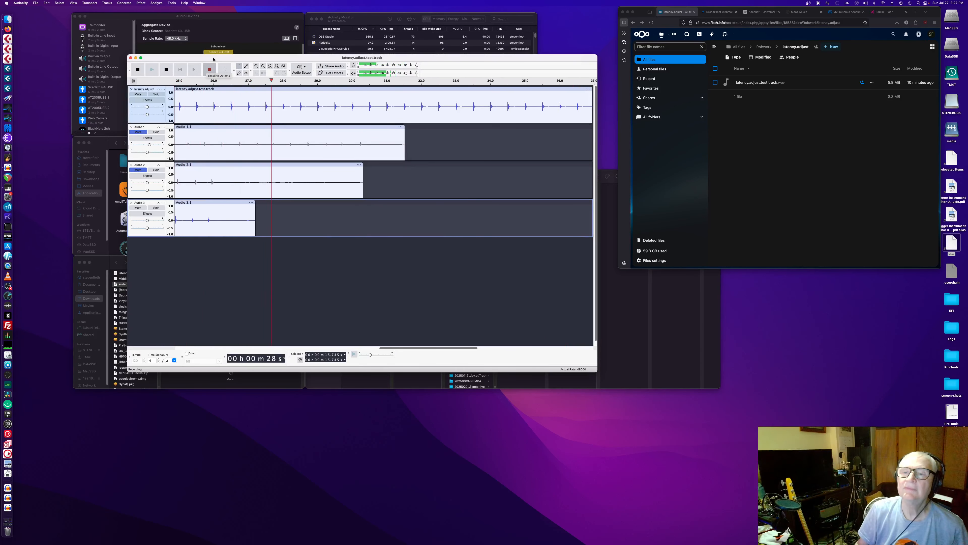
{"action": "left_click", "coordinate": [168, 70]}
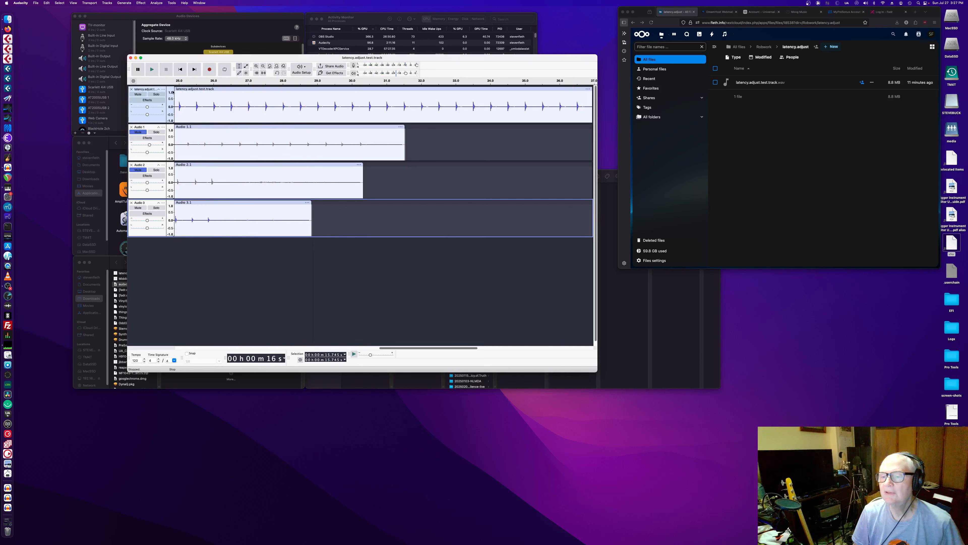
- Delete the two muted recordings, Audio 2 and Audio 1, keeping the test track and the newest take
{"action": "scroll", "coordinate": [335, 166], "scroll_direction": "left", "scroll_amount": 10}
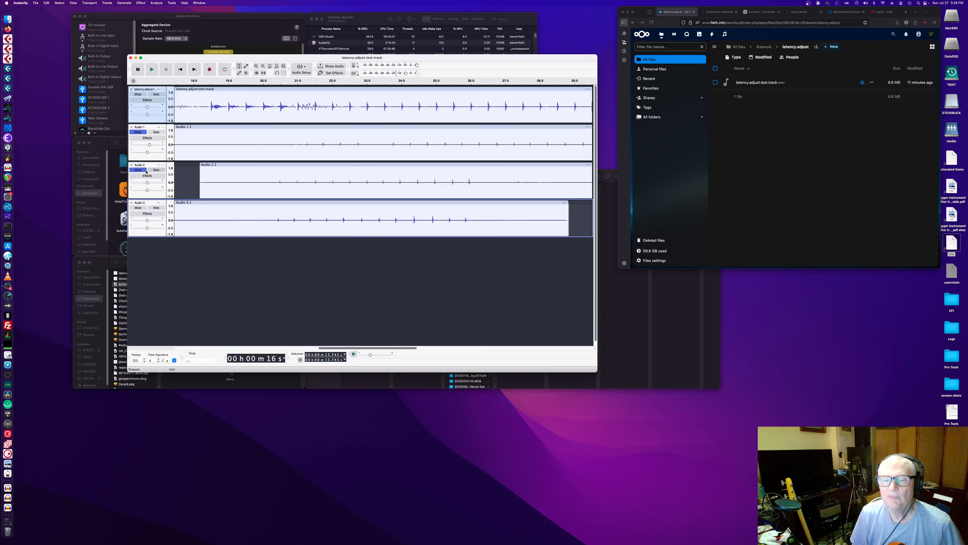
{"action": "scroll", "coordinate": [131, 165], "scroll_direction": "left", "scroll_amount": 1}
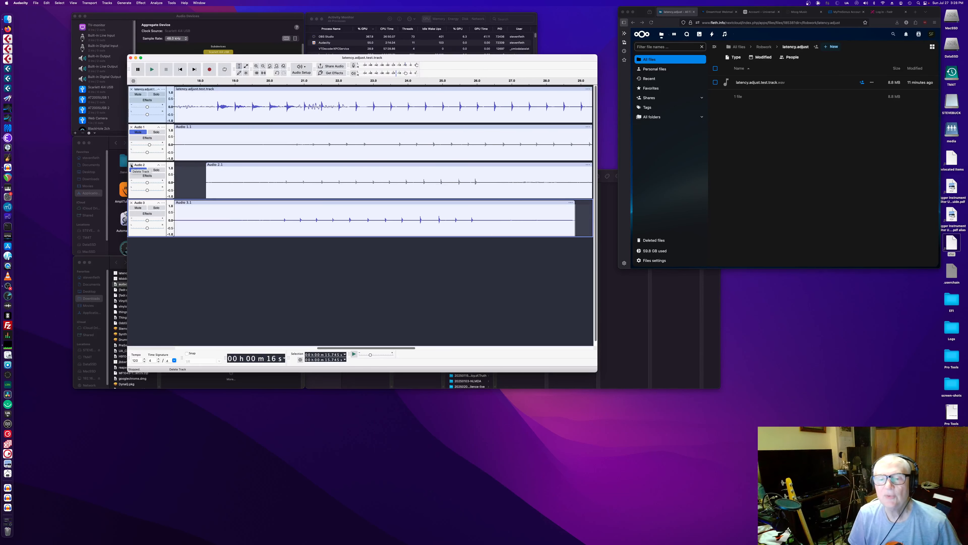
{"action": "left_click", "coordinate": [131, 164]}
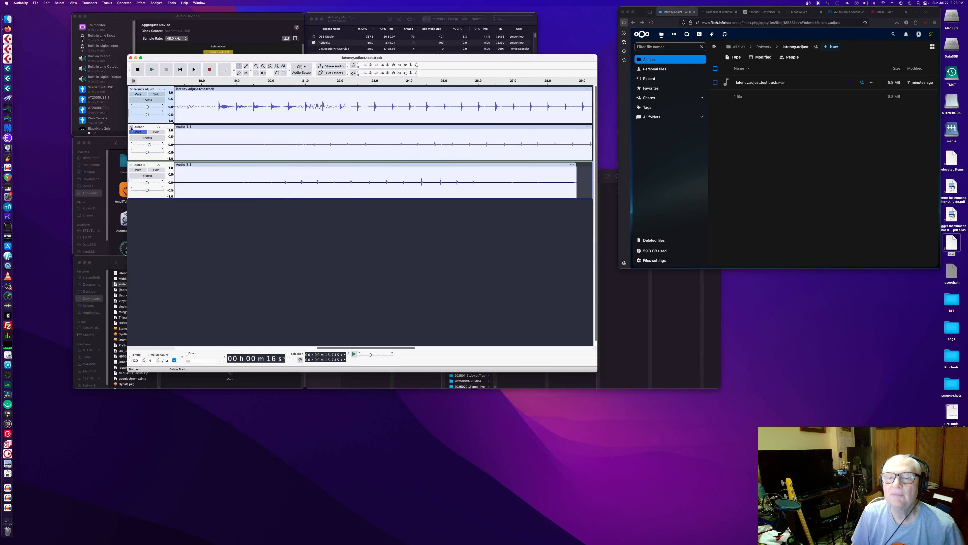
{"action": "left_click", "coordinate": [131, 127]}
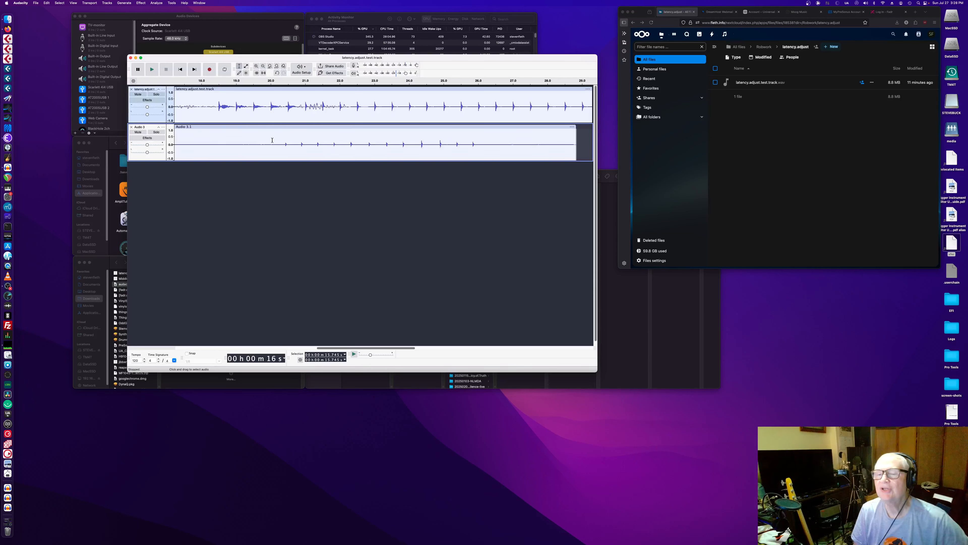
- Set the latency compensation to -350 milliseconds in the audio settings preferences
{"action": "left_click", "coordinate": [20, 3]}
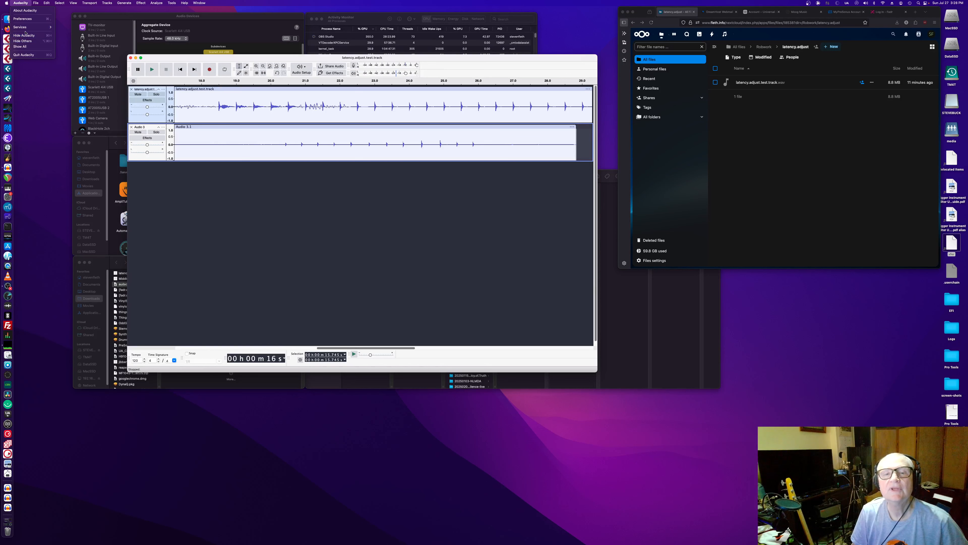
{"action": "left_click", "coordinate": [23, 19]}
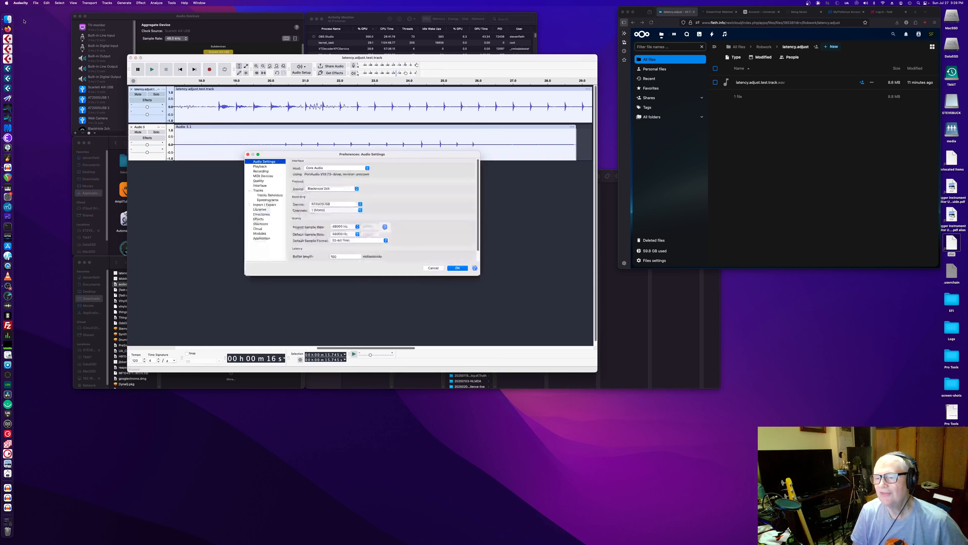
{"action": "scroll", "coordinate": [413, 254], "scroll_direction": "down", "scroll_amount": 2}
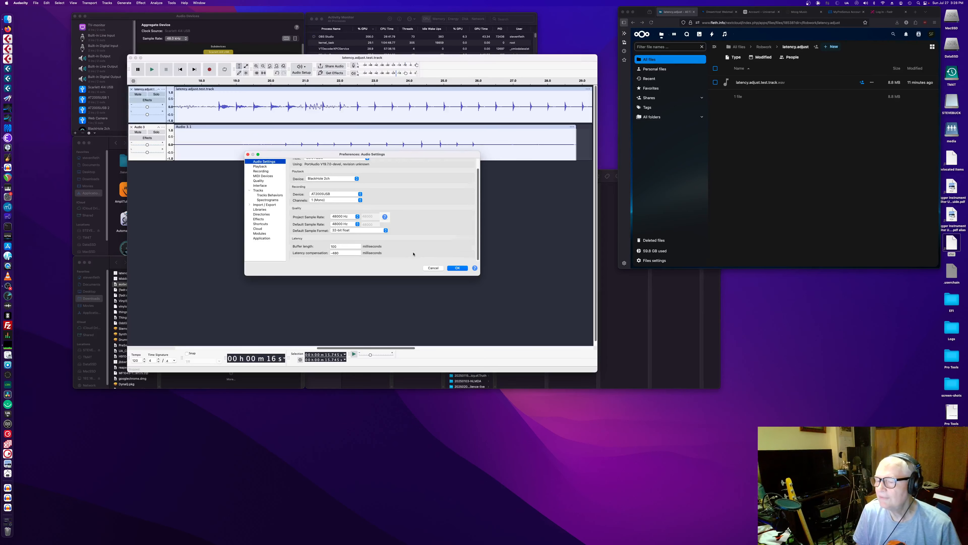
{"action": "left_click", "coordinate": [334, 253]}
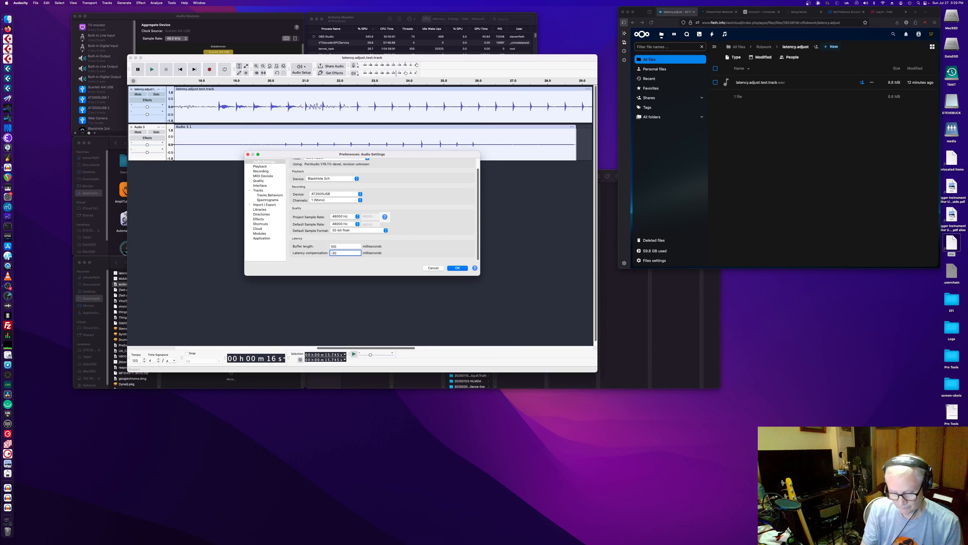
{"action": "type", "text": "3"}
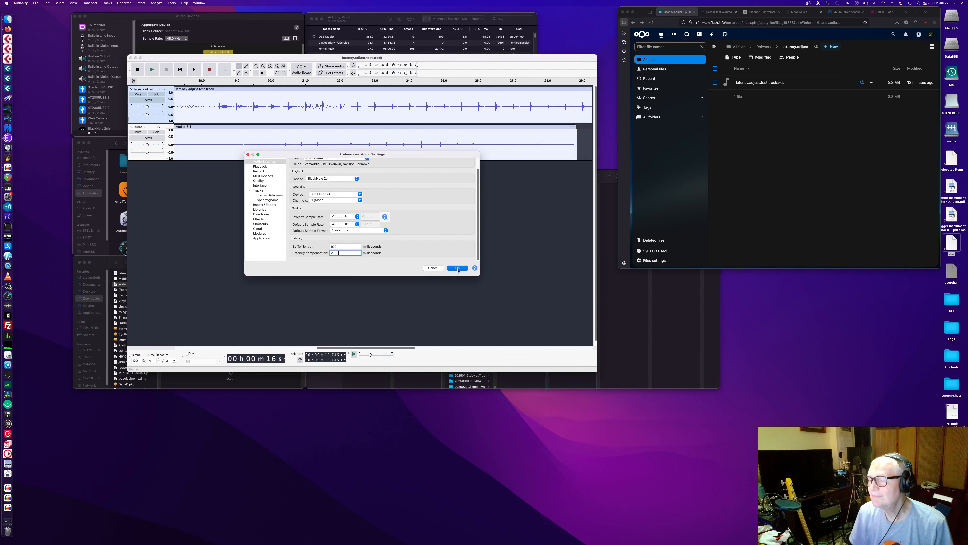
{"action": "left_click", "coordinate": [457, 268]}
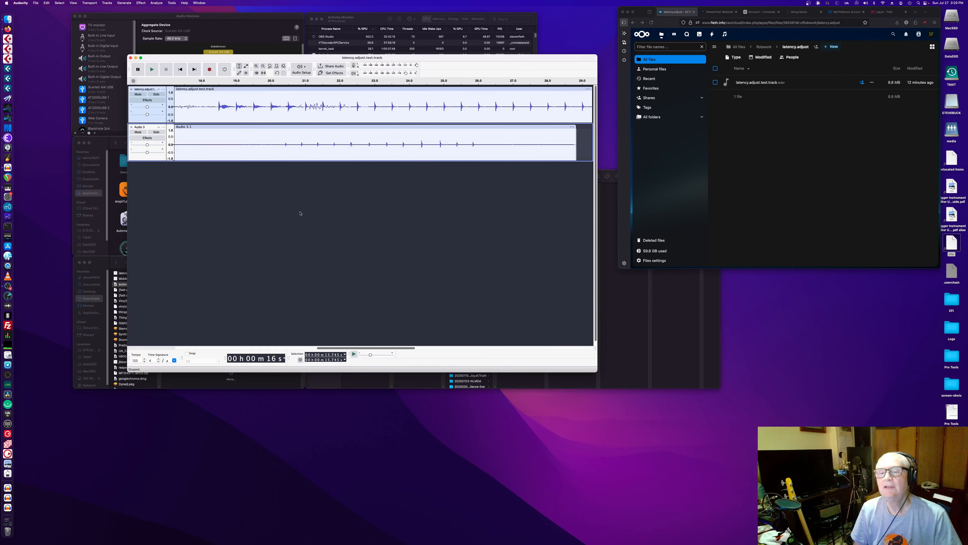
- Delete the Audio 3 take and record a new one from about 15.7 seconds against the test track
{"action": "left_click", "coordinate": [132, 127]}
{"action": "scroll", "coordinate": [230, 132], "scroll_direction": "left", "scroll_amount": 5}
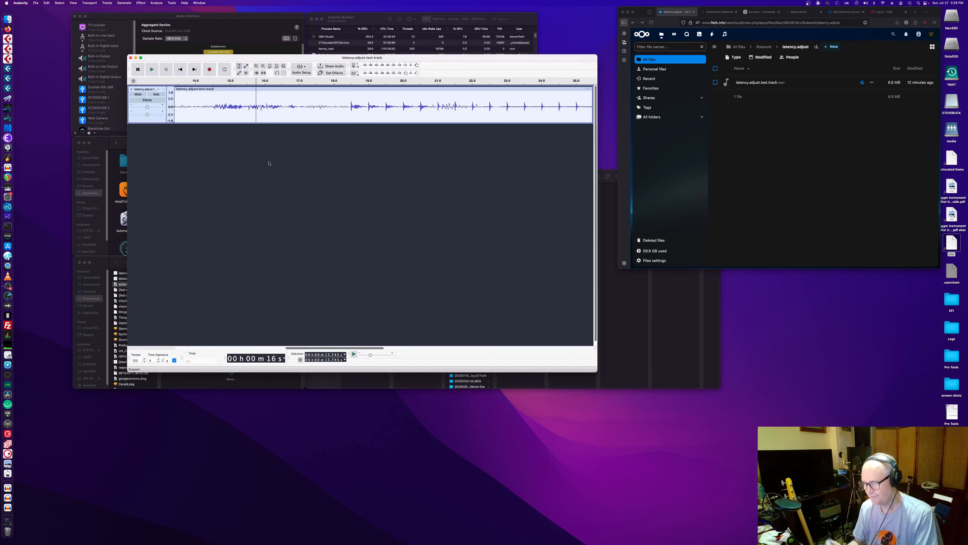
{"action": "left_click", "coordinate": [209, 69]}
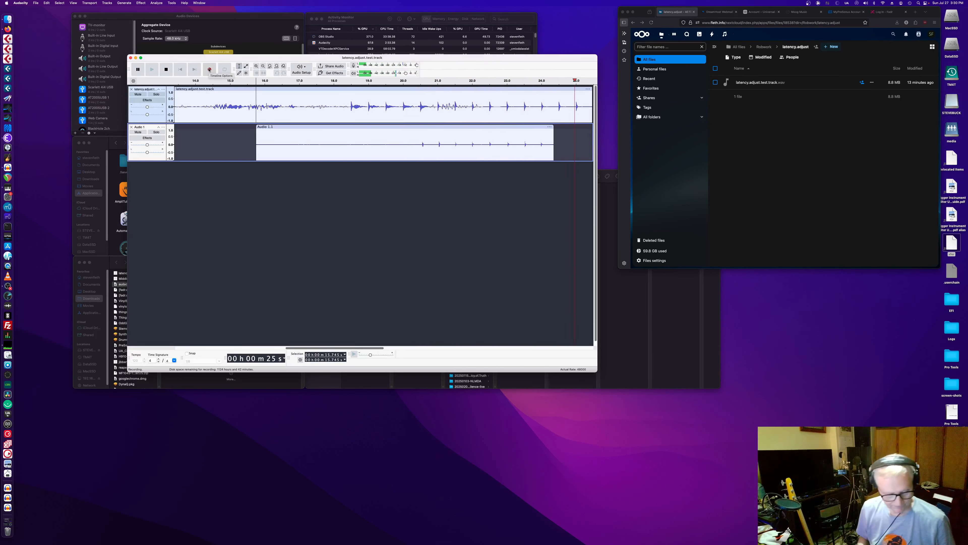
{"action": "key", "text": "space"}
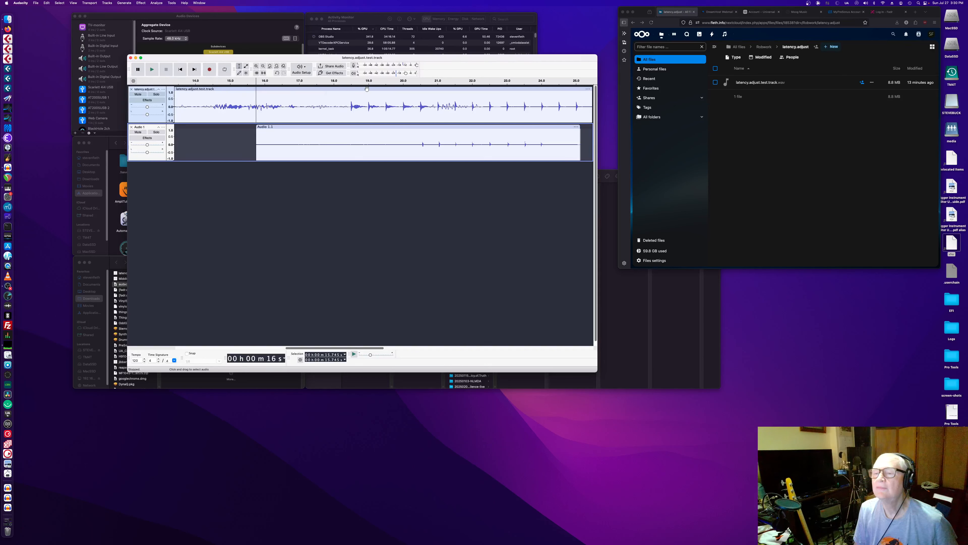
- Compare the timing of the clicks in the test track and the new take between 18 and 24 seconds
{"action": "left_click", "coordinate": [256, 67]}
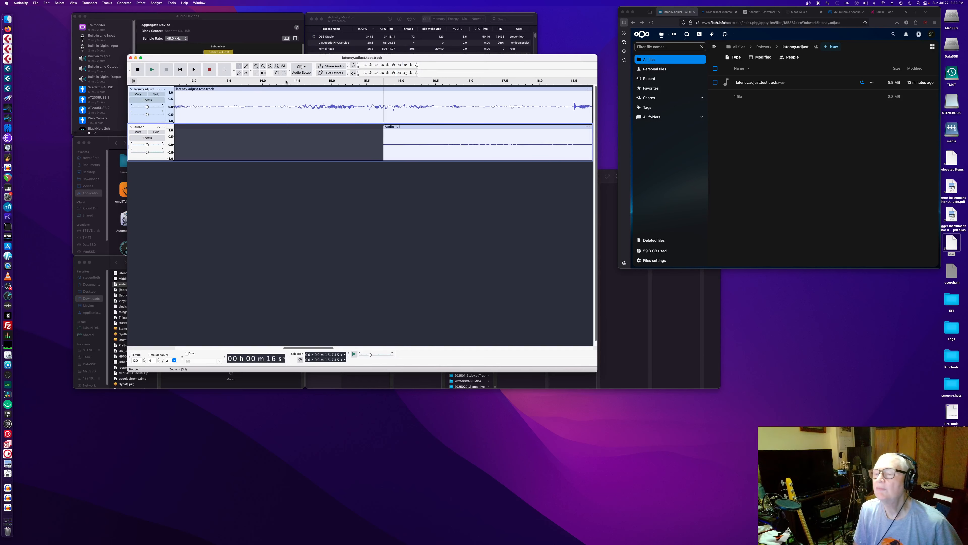
{"action": "scroll", "coordinate": [367, 125], "scroll_direction": "right", "scroll_amount": 10}
{"action": "scroll", "coordinate": [367, 125], "scroll_direction": "right", "scroll_amount": 3}
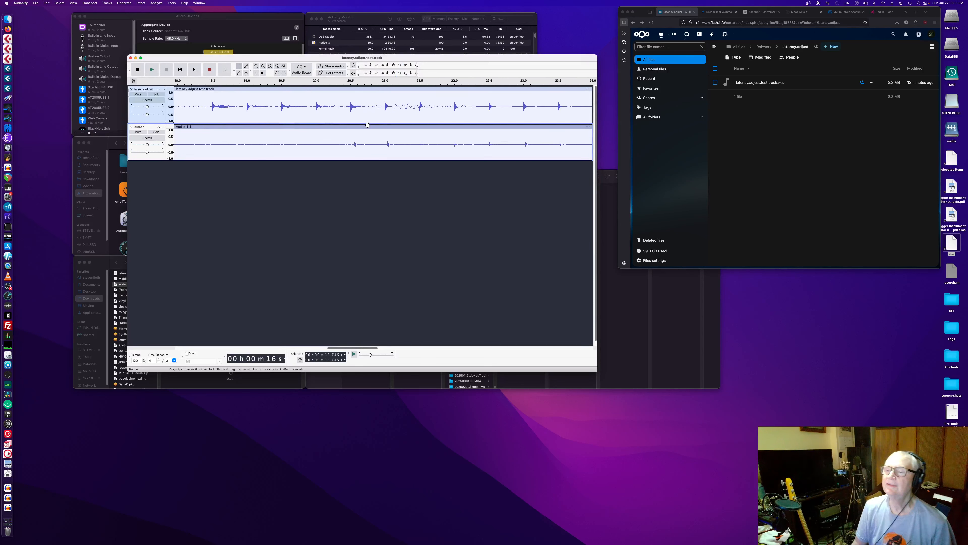
{"action": "scroll", "coordinate": [367, 144], "scroll_direction": "right", "scroll_amount": 1}
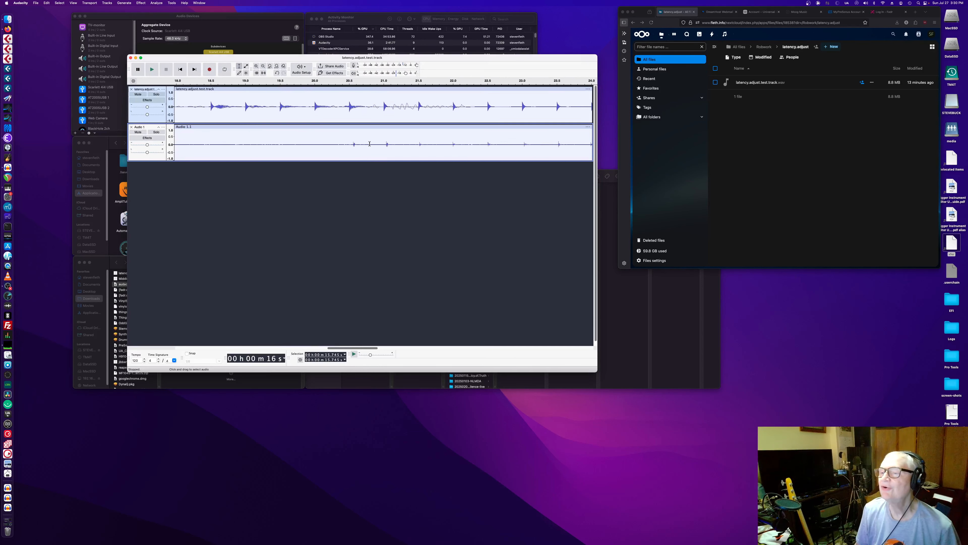